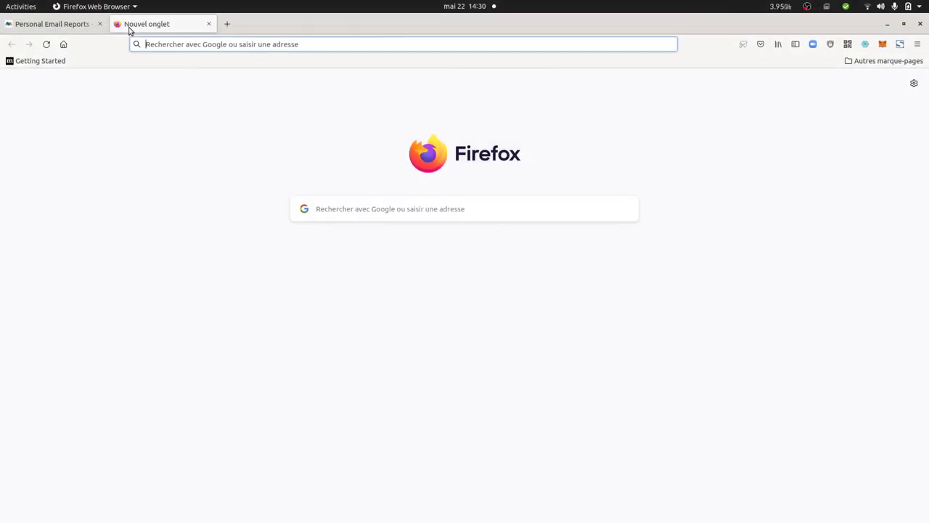
Choose the 'previous 30 weeks' evolution graph option in the test report settings.
left_click(64, 28)
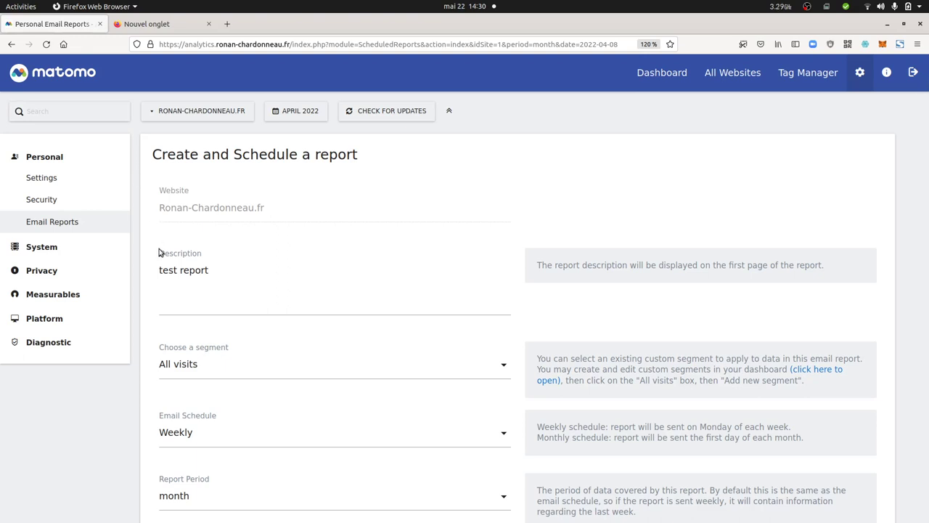
scroll(161, 253, "down", 2)
scroll(161, 254, "down", 2)
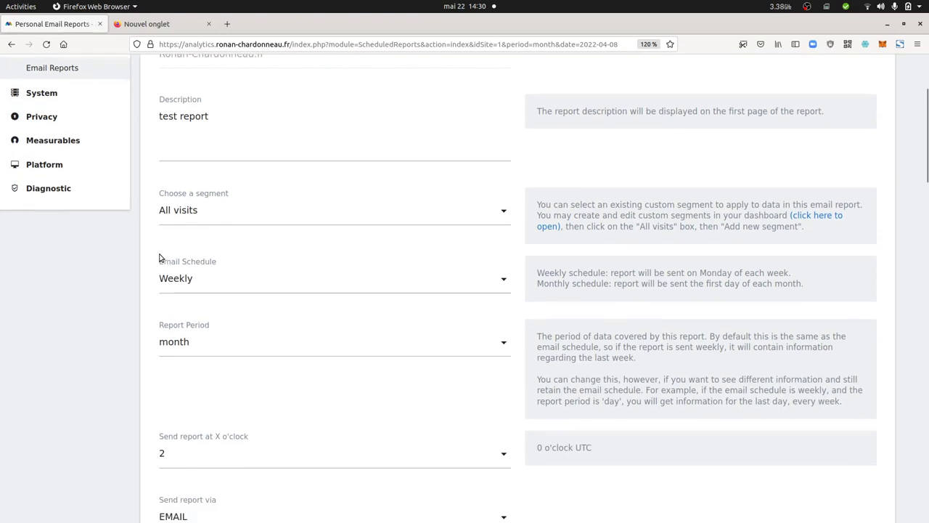
scroll(162, 257, "down", 3)
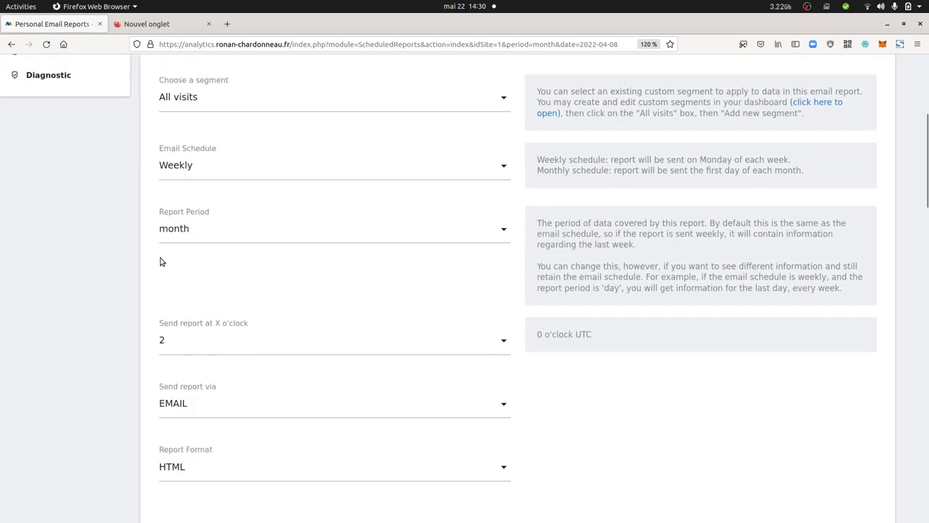
scroll(171, 252, "down", 3)
scroll(175, 257, "down", 2)
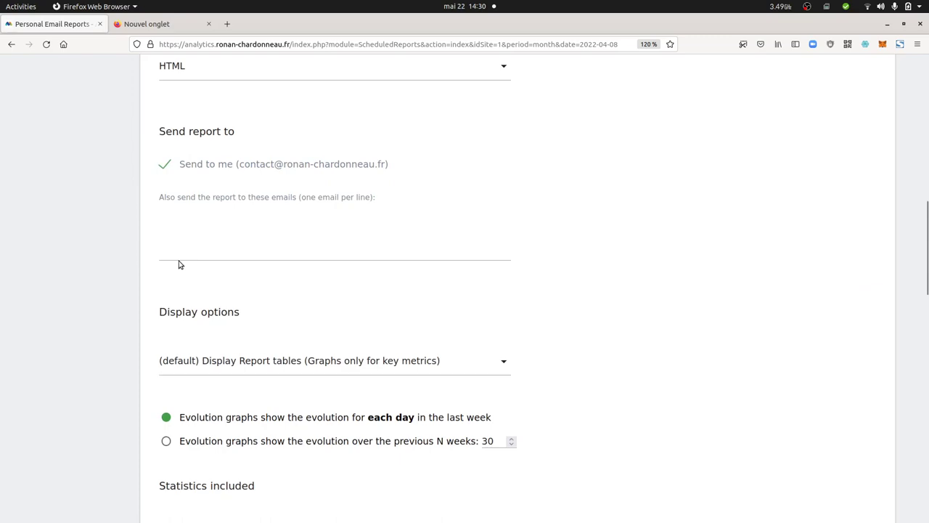
scroll(179, 264, "down", 3)
scroll(185, 251, "up", 2)
left_click(166, 240)
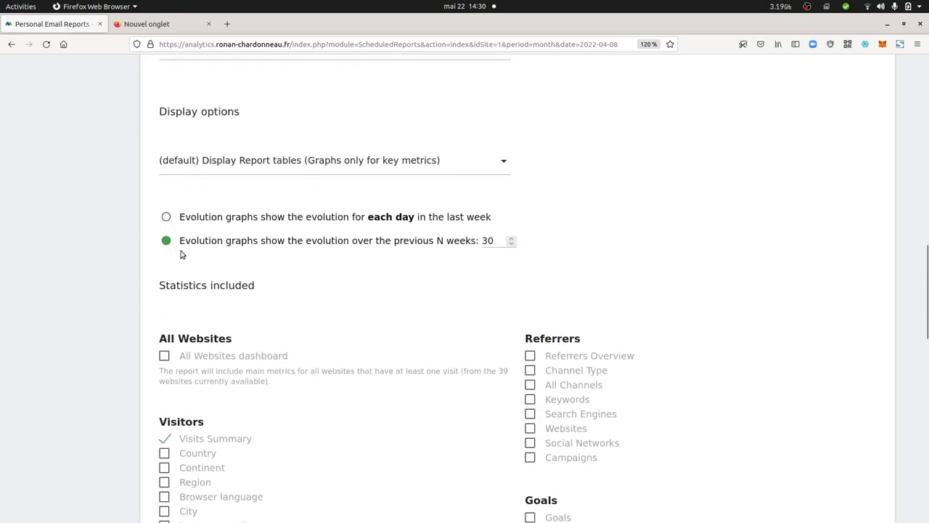
Save the test report with Update Report.
scroll(191, 259, "down", 3)
scroll(192, 259, "down", 5)
scroll(192, 259, "down", 5)
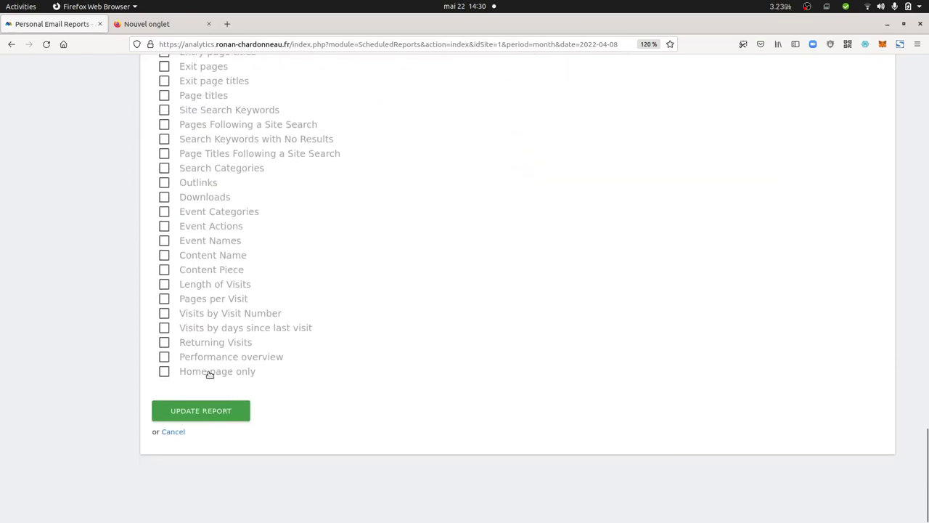
left_click(226, 408)
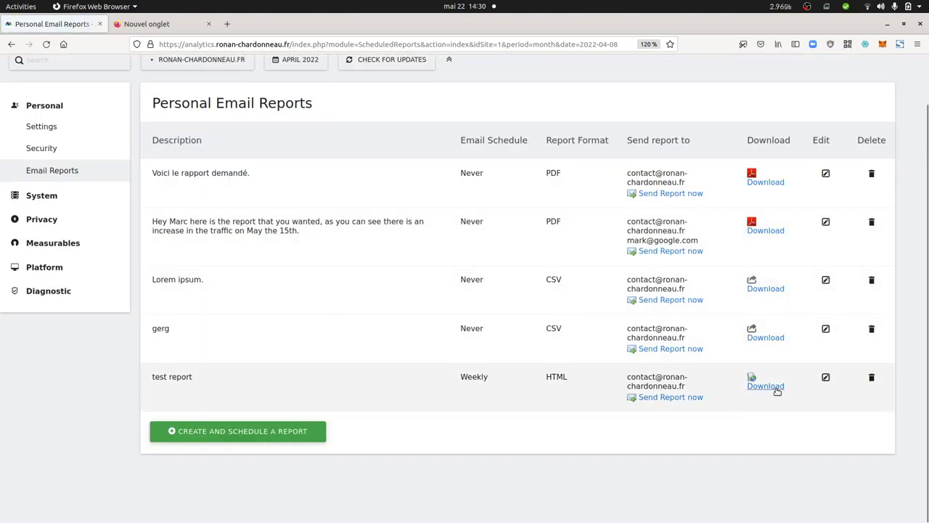
Preview the test report's HTML output, graphing November 2019 onward, then return to the reports list.
left_click(770, 387)
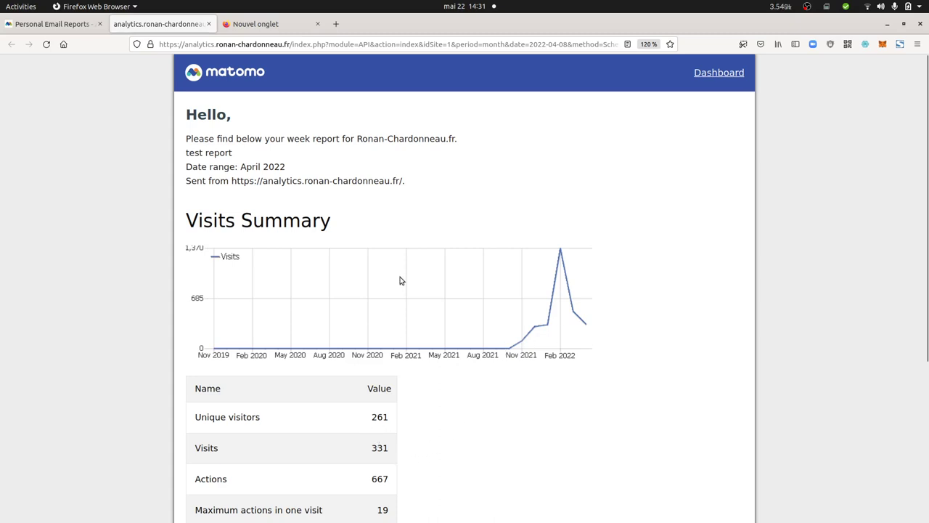
scroll(421, 373, "down", 5)
scroll(355, 334, "up", 5)
left_click(70, 25)
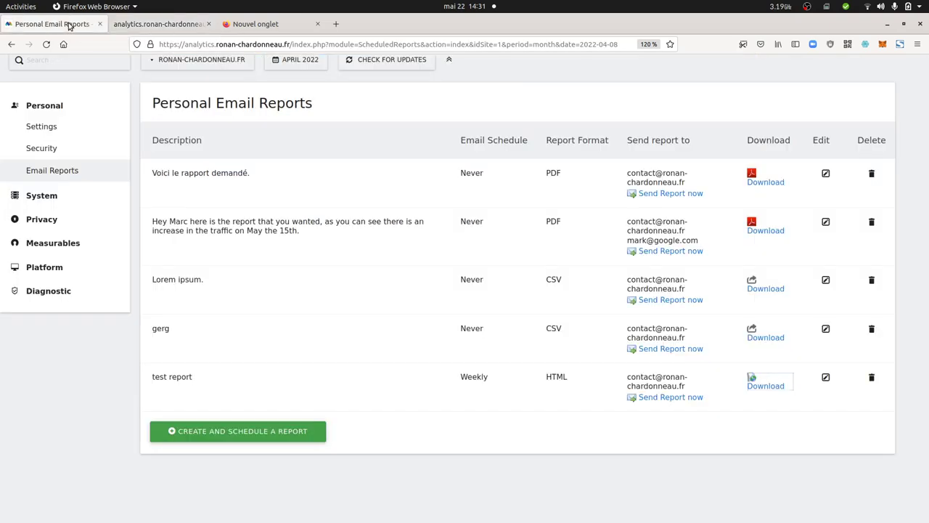
left_click(826, 379)
scroll(403, 272, "down", 1)
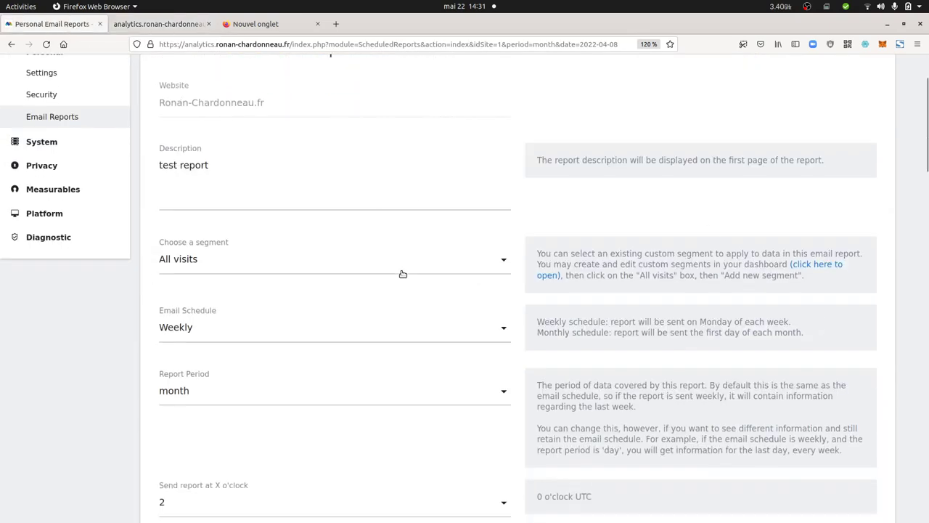
scroll(403, 274, "down", 1)
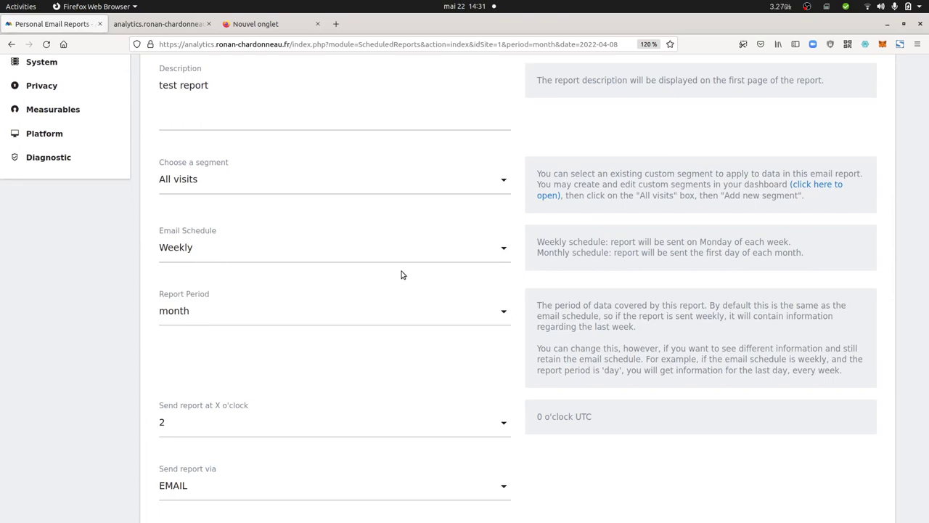
scroll(403, 274, "down", 1)
scroll(403, 274, "down", 3)
scroll(403, 274, "down", 2)
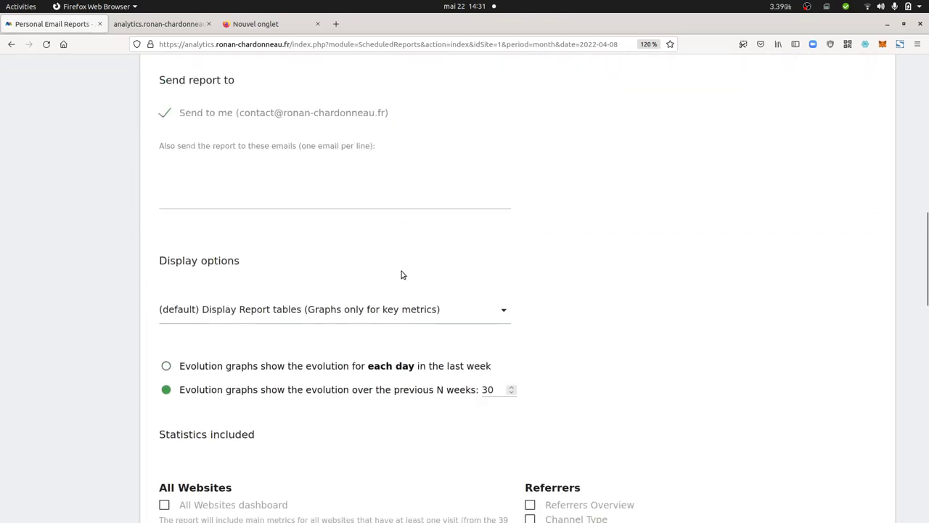
scroll(402, 274, "down", 2)
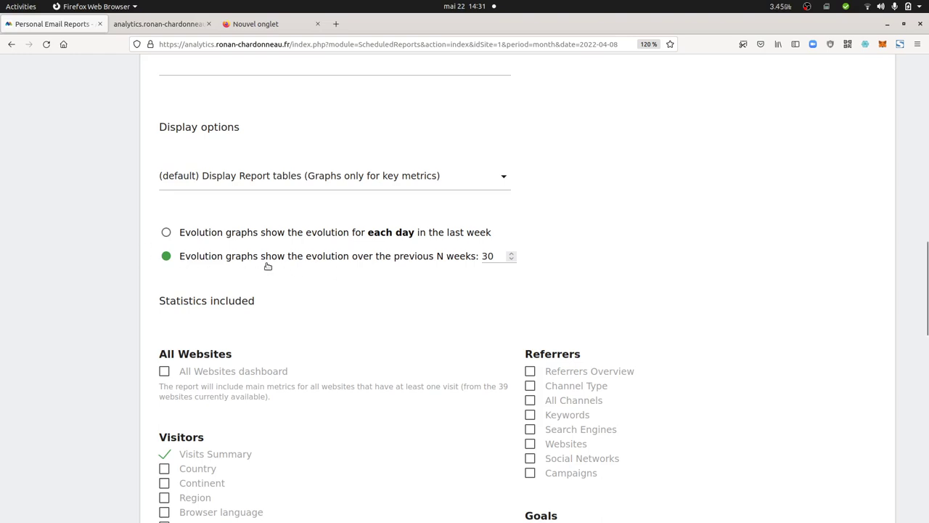
scroll(241, 266, "up", 2)
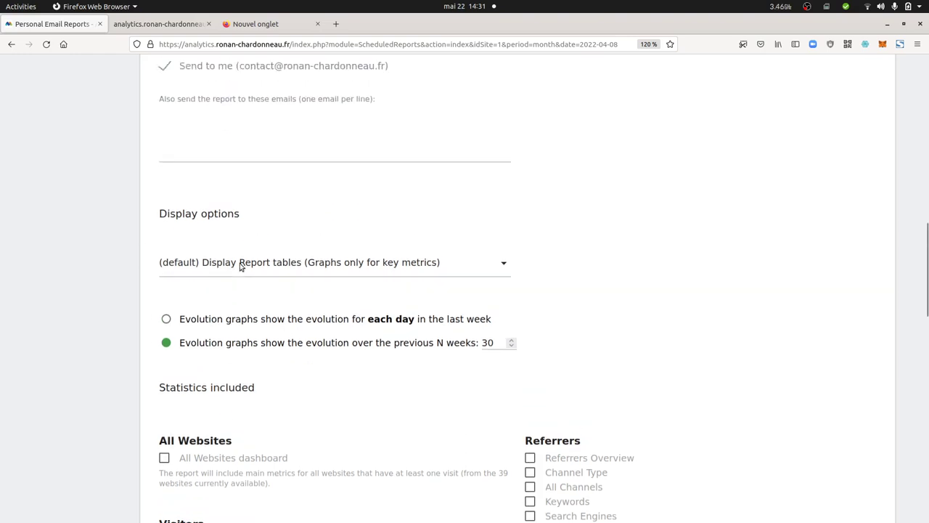
scroll(241, 266, "up", 3)
scroll(241, 266, "down", 4)
scroll(241, 265, "down", 1)
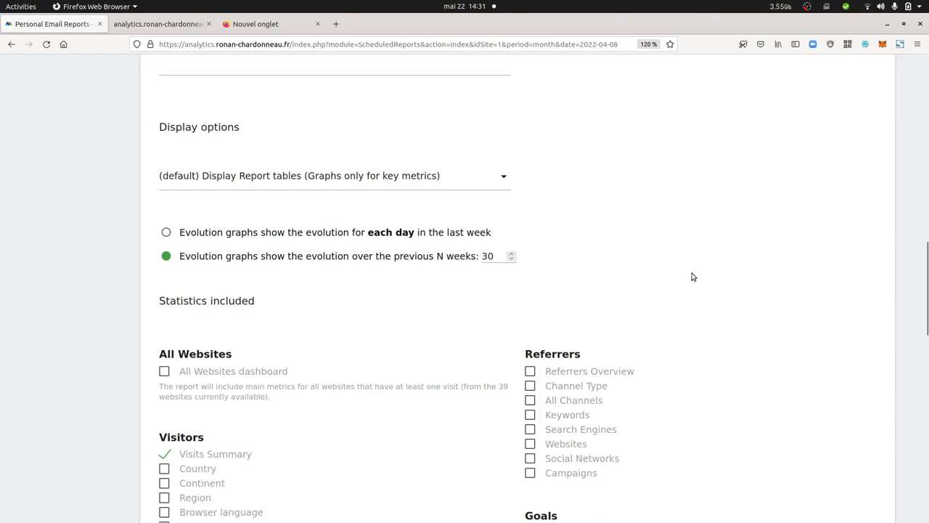
scroll(881, 312, "down", 10)
scroll(882, 312, "down", 5)
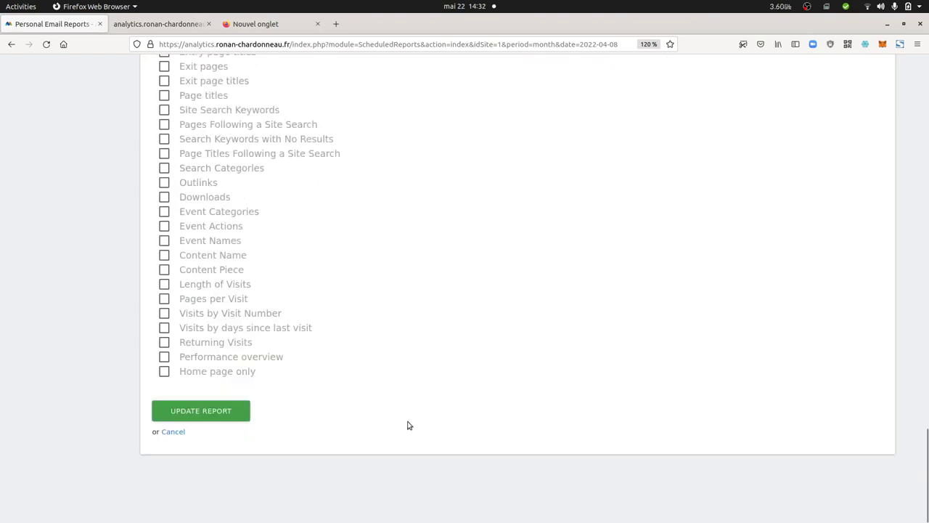
left_click(229, 413)
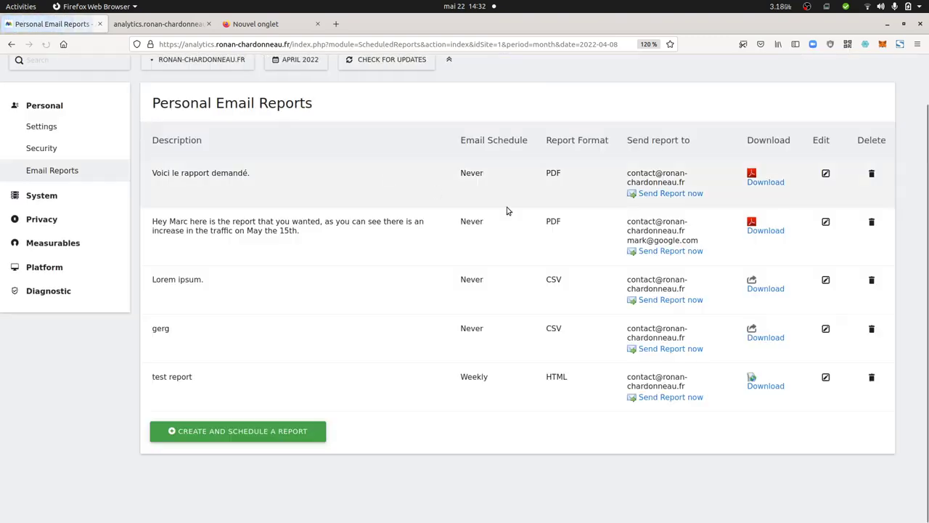
Preview the test report's HTML output twice more, returning to the reports list each time.
left_click(769, 385)
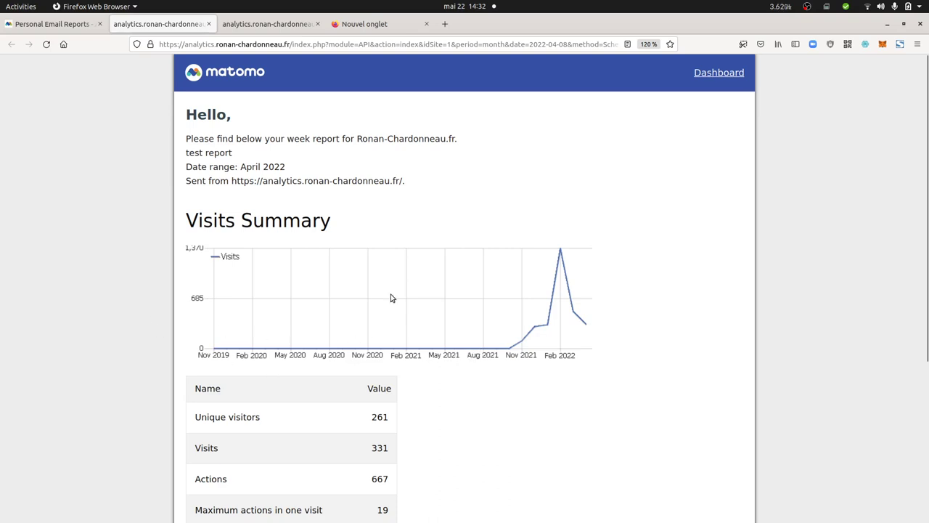
left_click(35, 19)
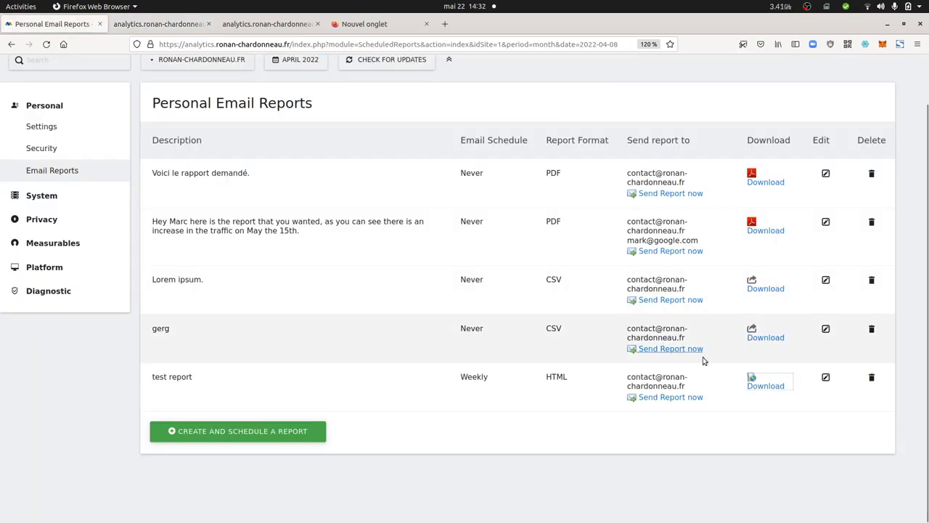
left_click(779, 390)
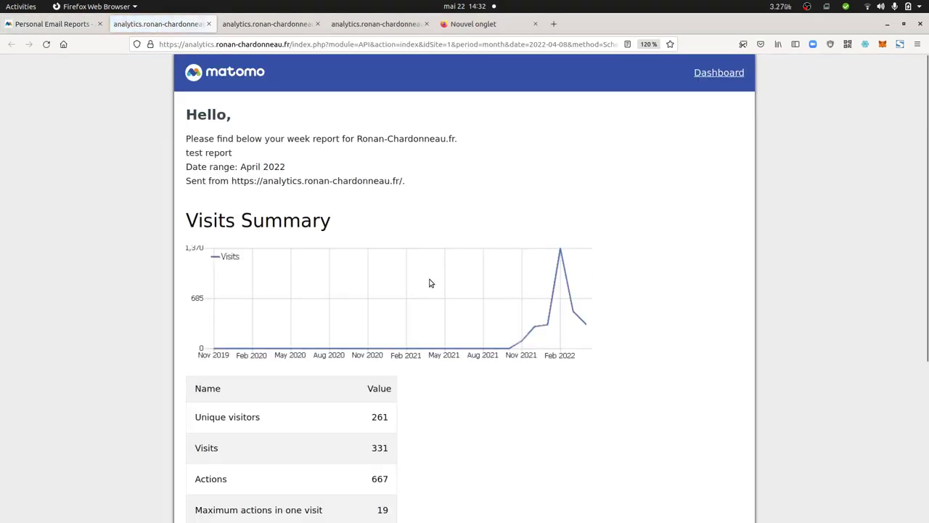
left_click(65, 25)
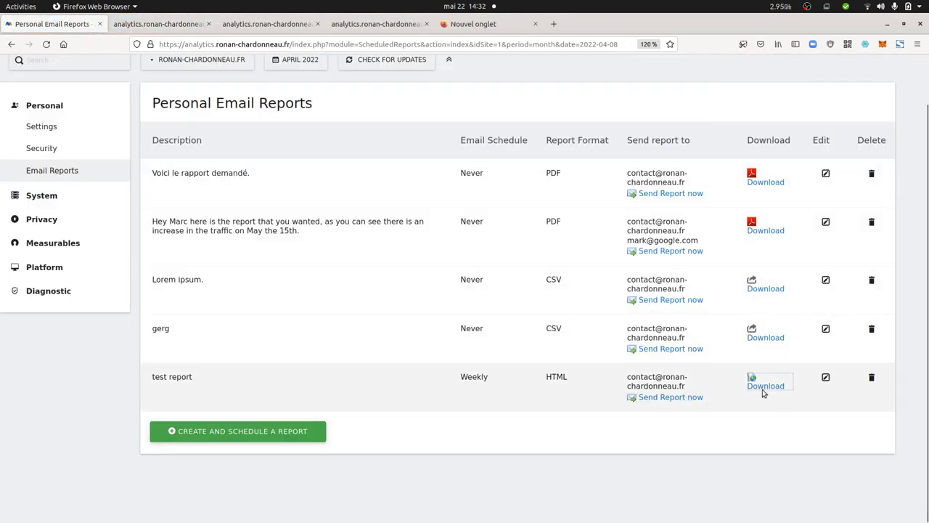
Edit the test report and change the previous weeks value from 30 to 3.
left_click(825, 379)
scroll(552, 342, "down", 3)
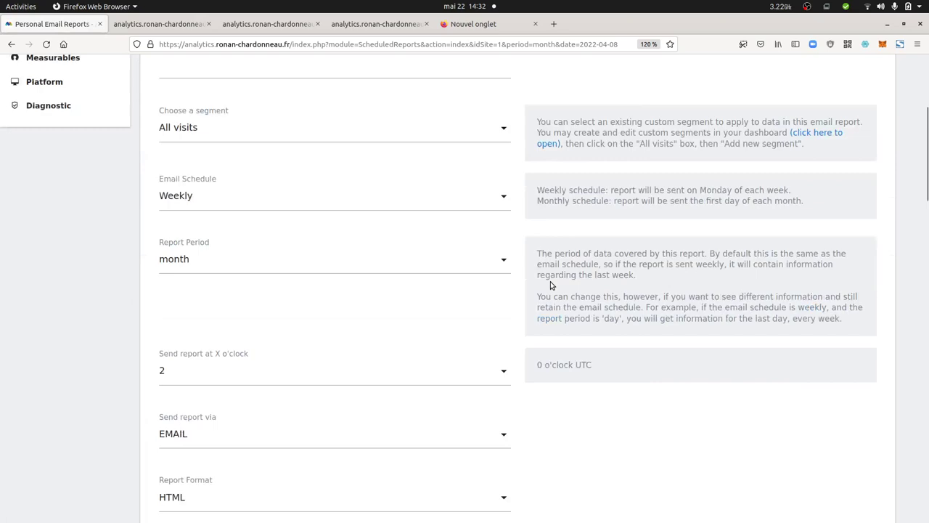
scroll(535, 284, "down", 10)
scroll(551, 284, "up", 4)
scroll(458, 274, "up", 2)
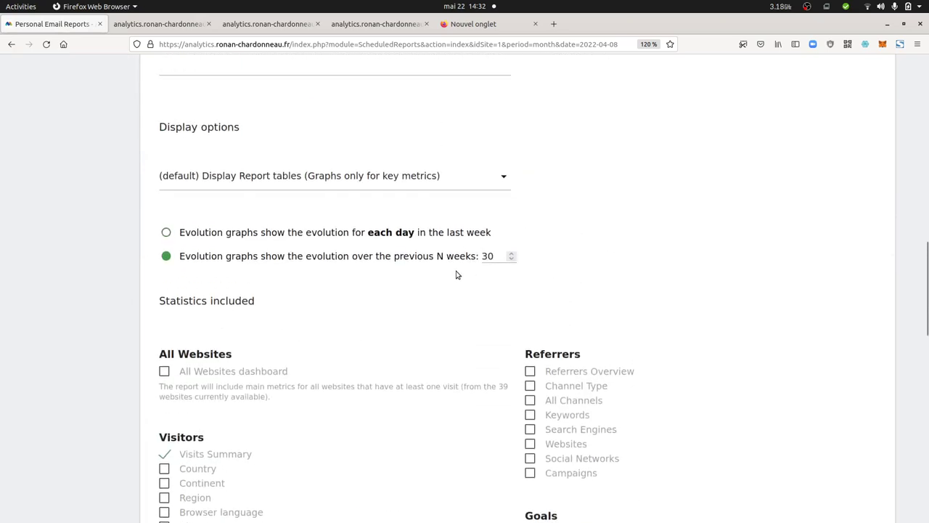
left_click(500, 256)
key("BackSpace")
Save the report and preview it, its graph now covering February–April 2022.
scroll(728, 328, "down", 3)
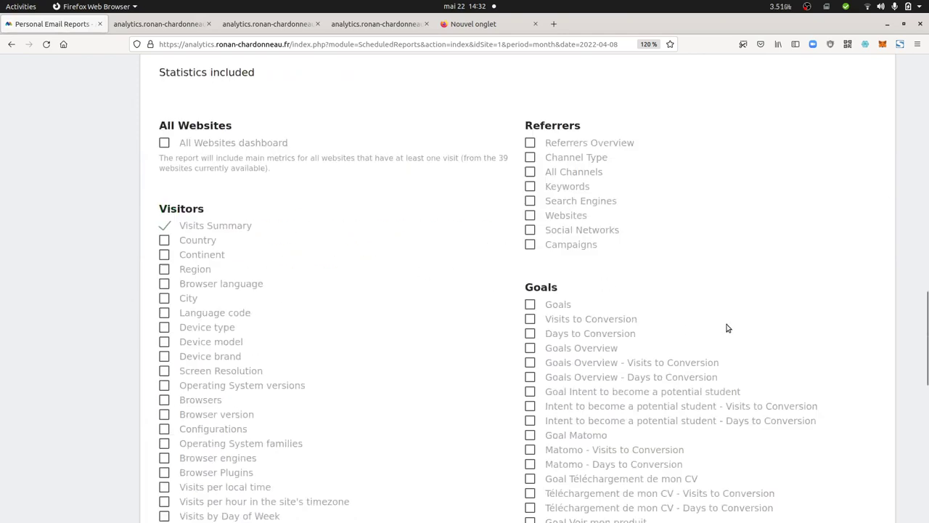
scroll(728, 328, "down", 10)
left_click(239, 411)
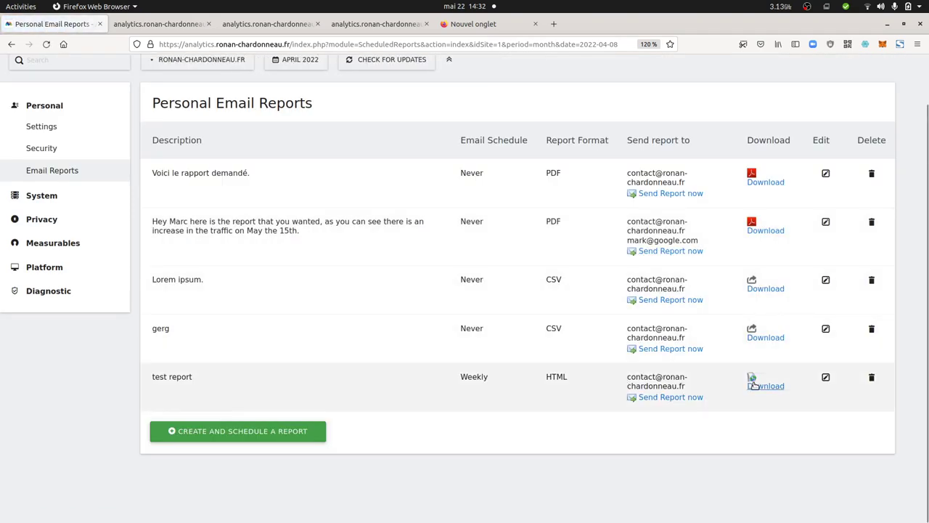
left_click(764, 385)
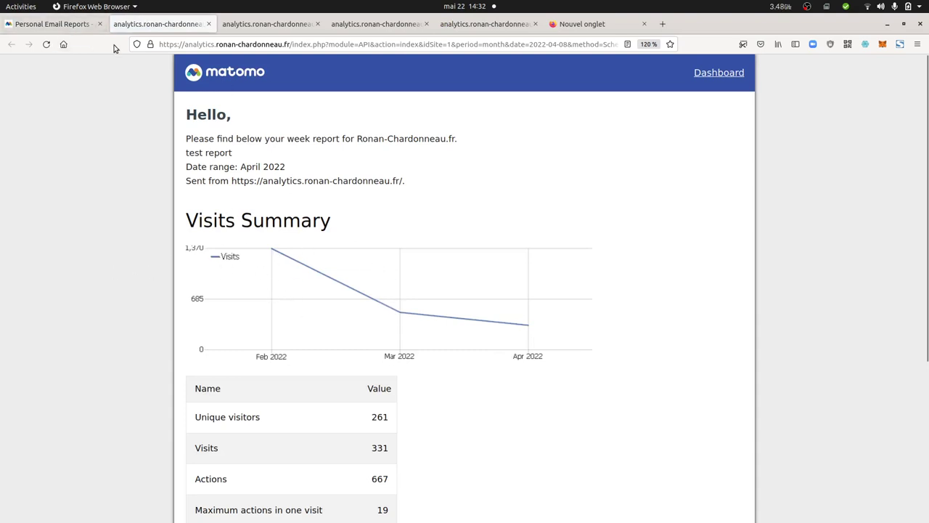
left_click_drag(240, 167, 345, 172)
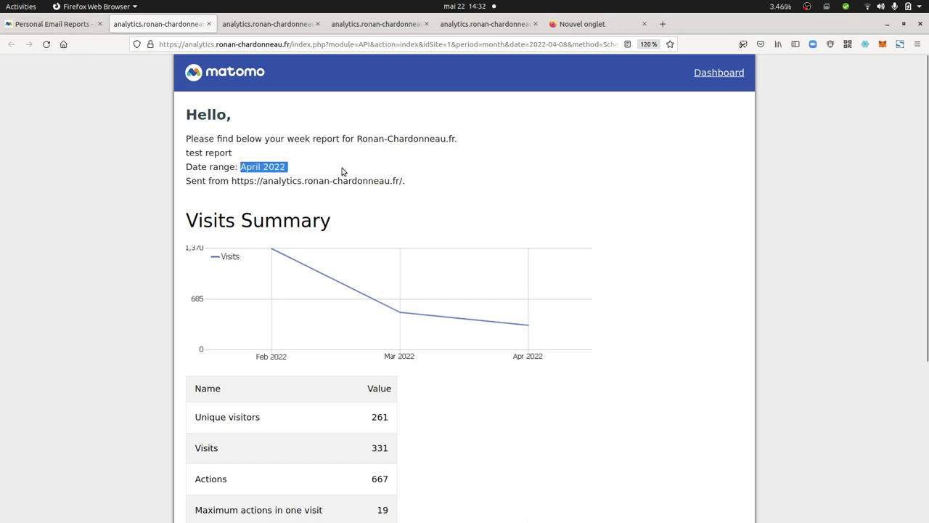
Edit the test report and replace the previous weeks value 3 with 1.
left_click(72, 27)
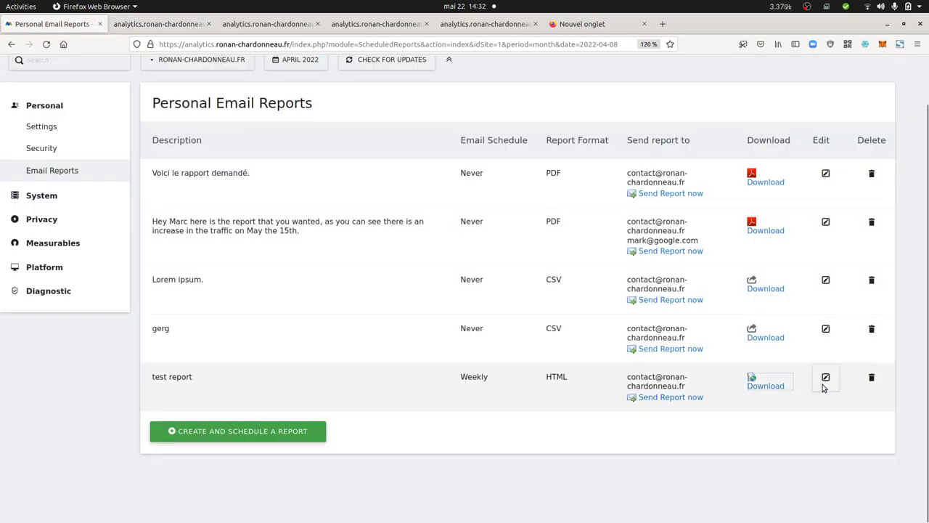
left_click(825, 377)
scroll(634, 318, "down", 10)
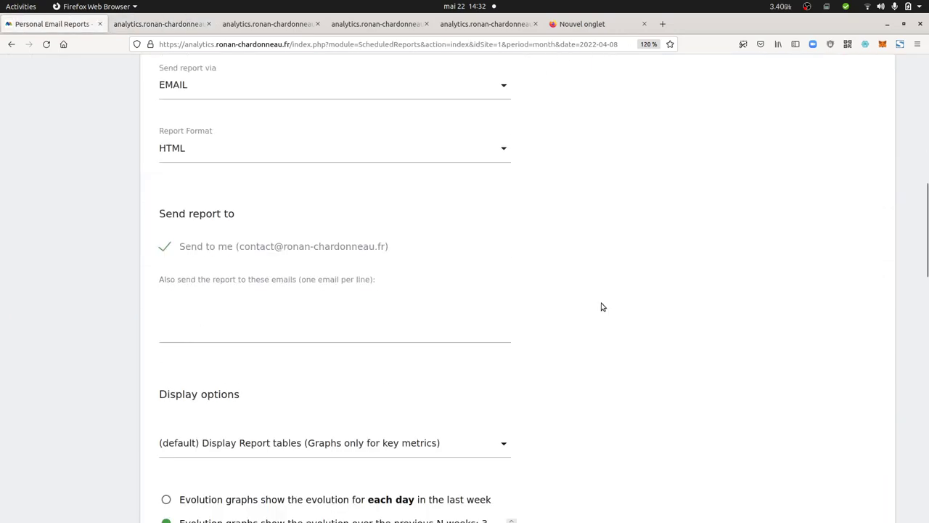
scroll(487, 253, "down", 5)
left_click_drag(487, 255, 480, 256)
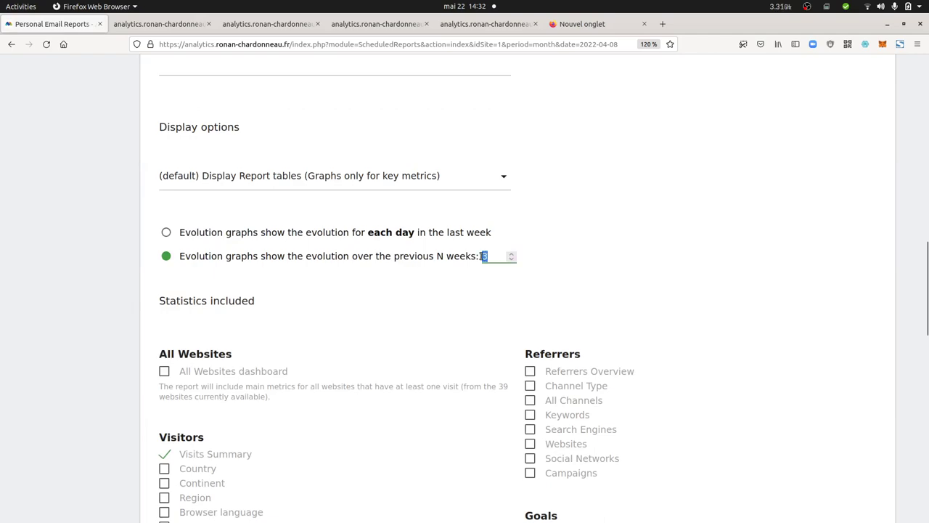
Save the report and preview its Visits Summary graph limited to April 2022.
scroll(481, 258, "down", 1)
scroll(481, 259, "down", 15)
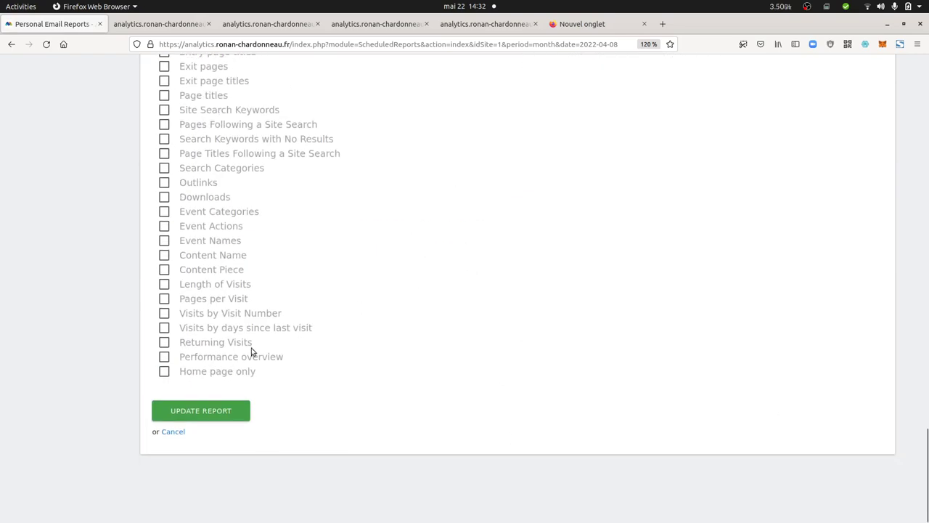
left_click(218, 411)
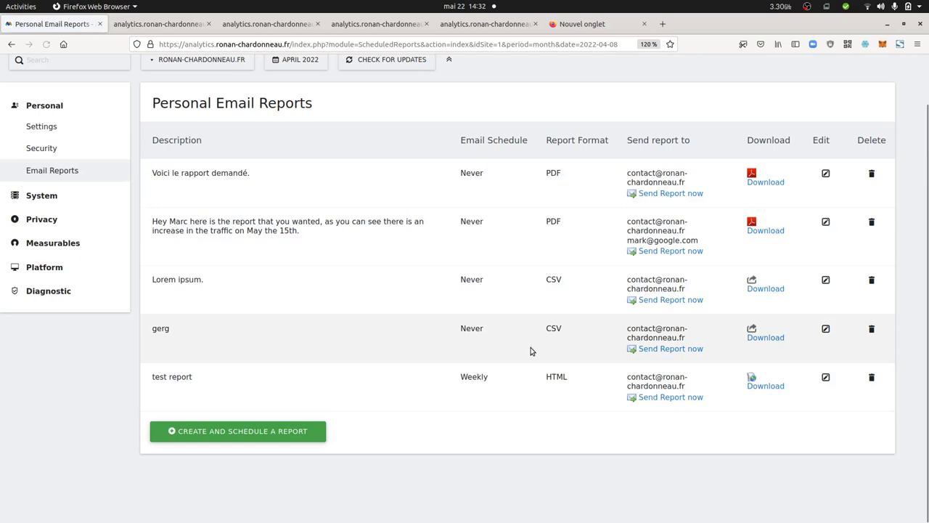
left_click(766, 384)
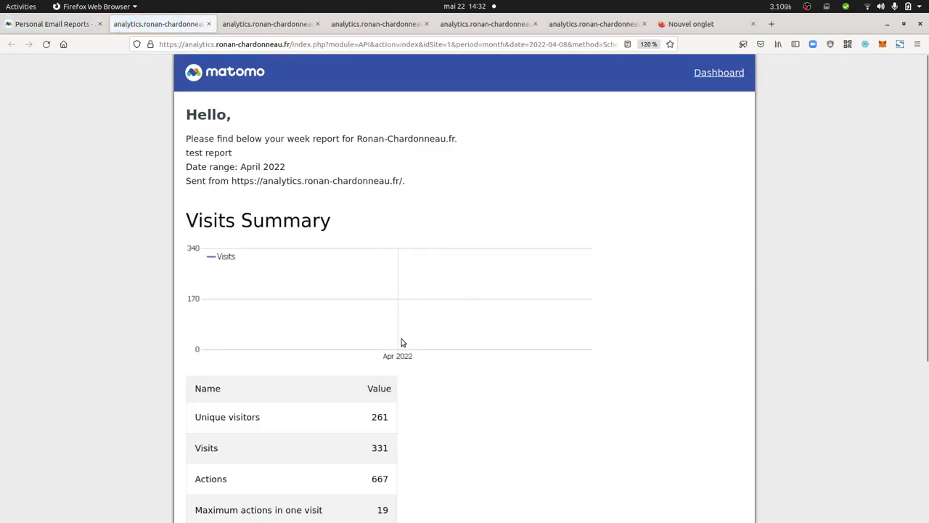
Set the test report's evolution graphs to 'each day in the last week' and update it.
left_click(72, 24)
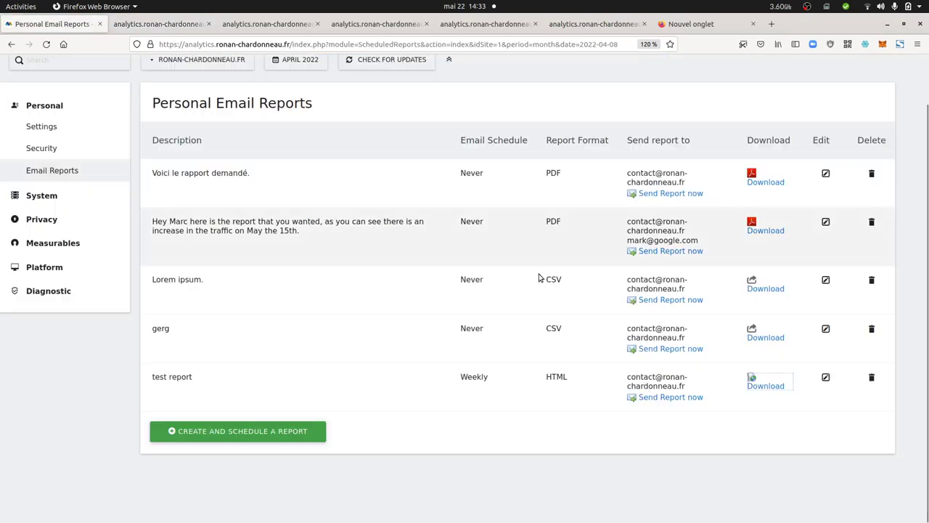
left_click(825, 378)
scroll(733, 243, "down", 10)
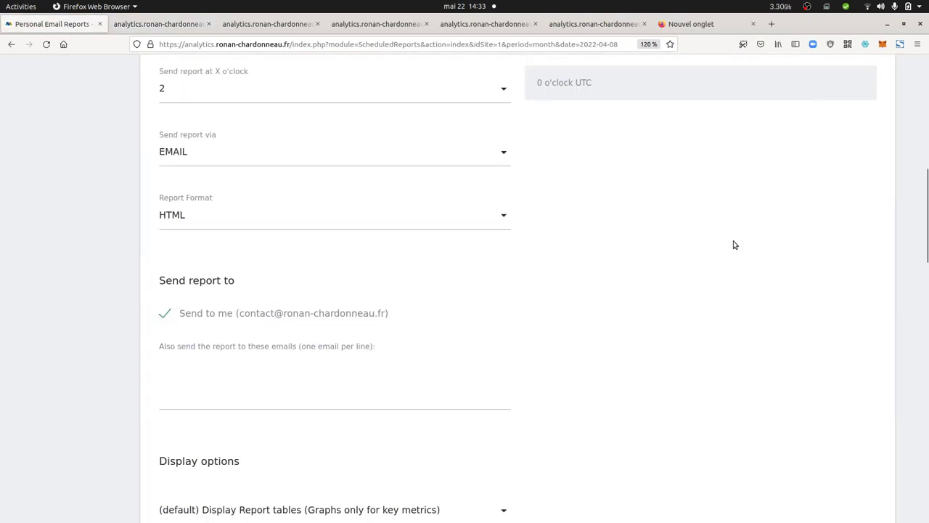
scroll(733, 242, "down", 5)
scroll(733, 245, "up", 1)
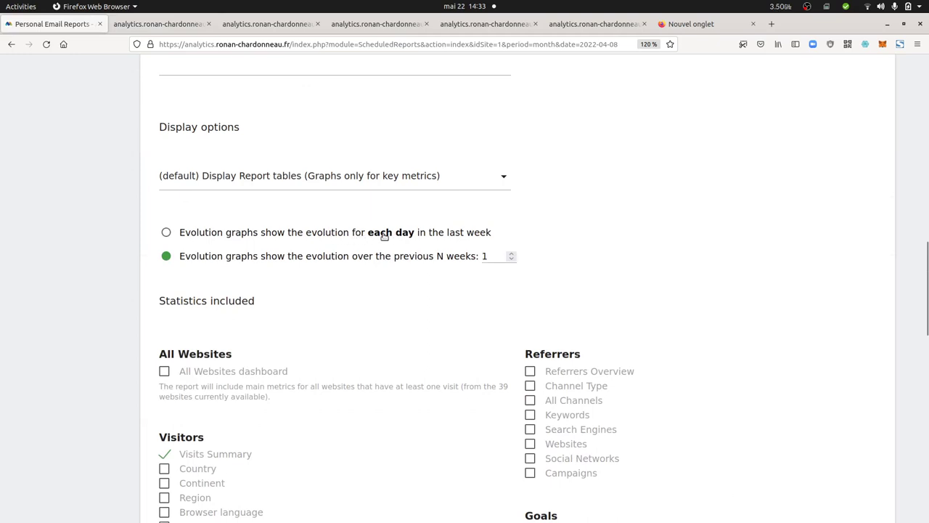
left_click(175, 233)
scroll(750, 238, "down", 5)
scroll(751, 239, "down", 5)
scroll(373, 364, "down", 5)
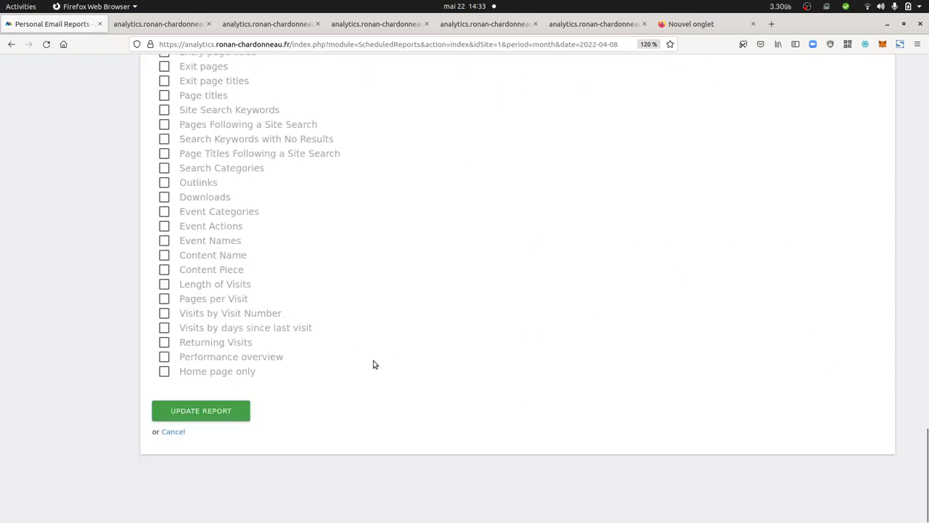
left_click(219, 415)
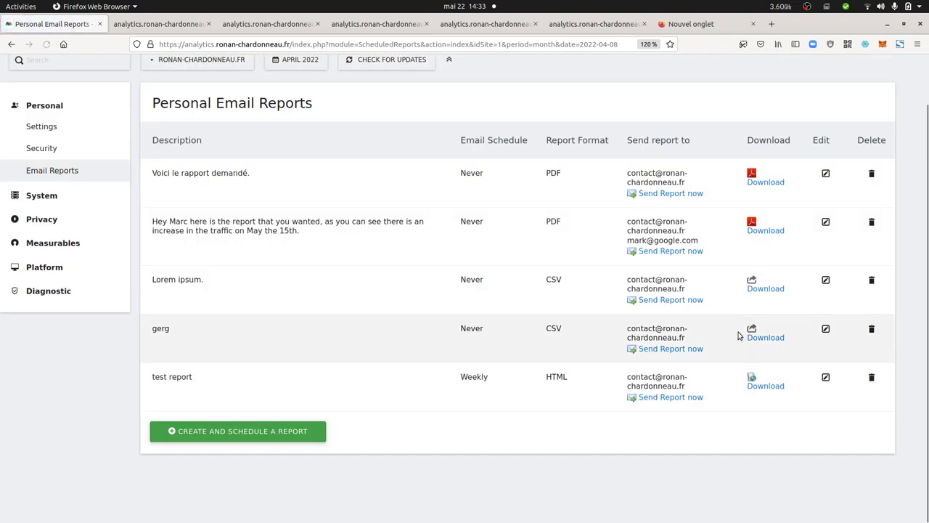
Preview the test report and check its daily graph for April 1–29, 2022.
left_click(765, 386)
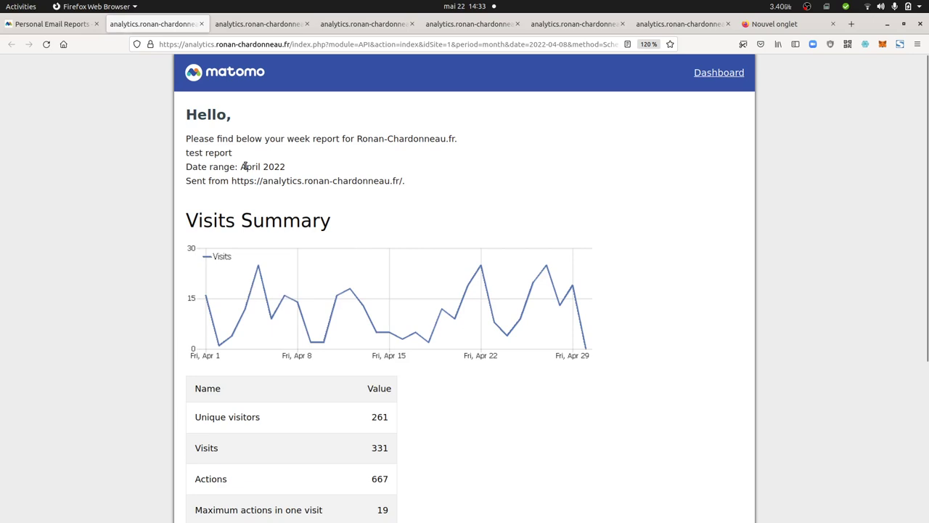
left_click_drag(242, 166, 296, 175)
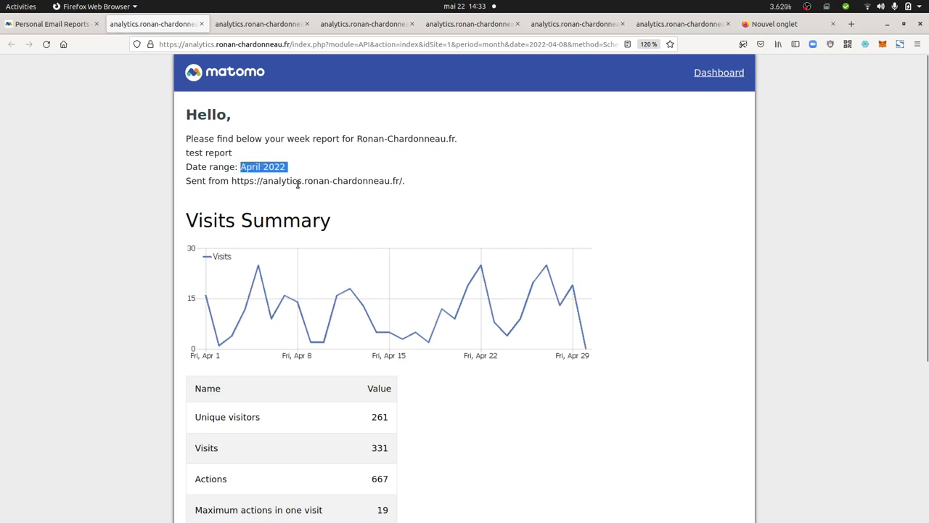